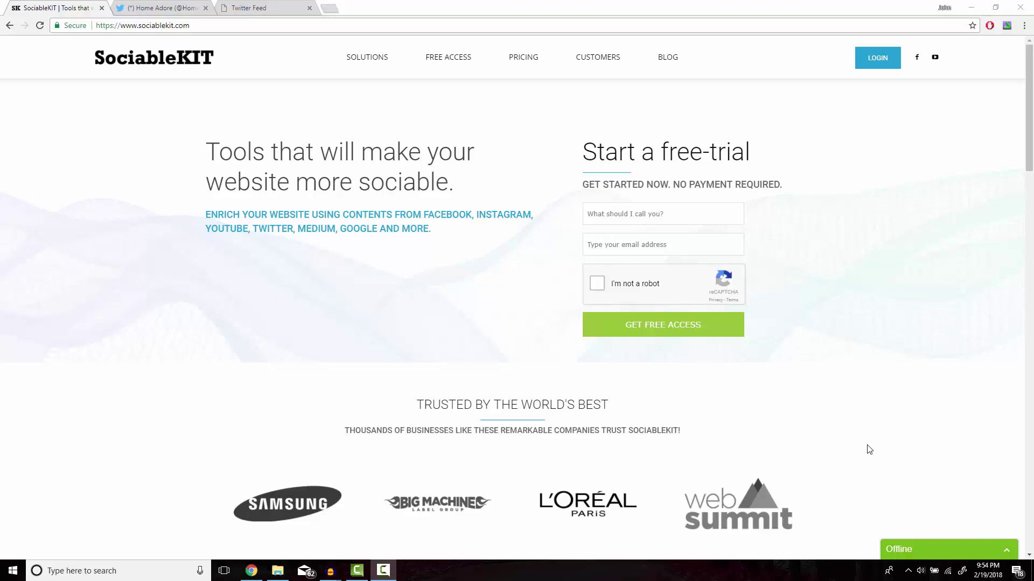
Log in to SociableKIT with the suggested email and password to reach the dashboard
click(872, 63)
click(522, 194)
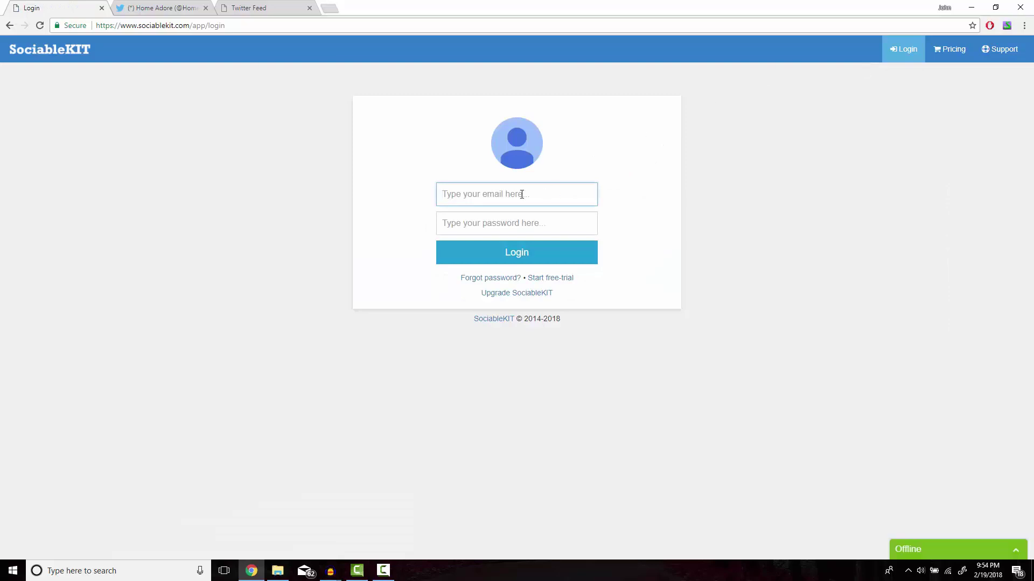
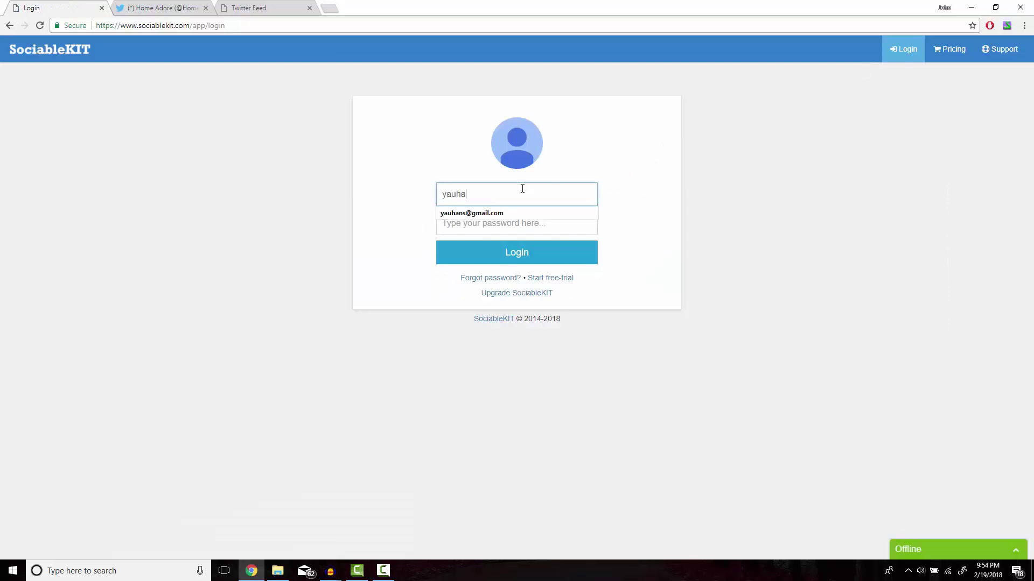
key(Tab)
text(******)
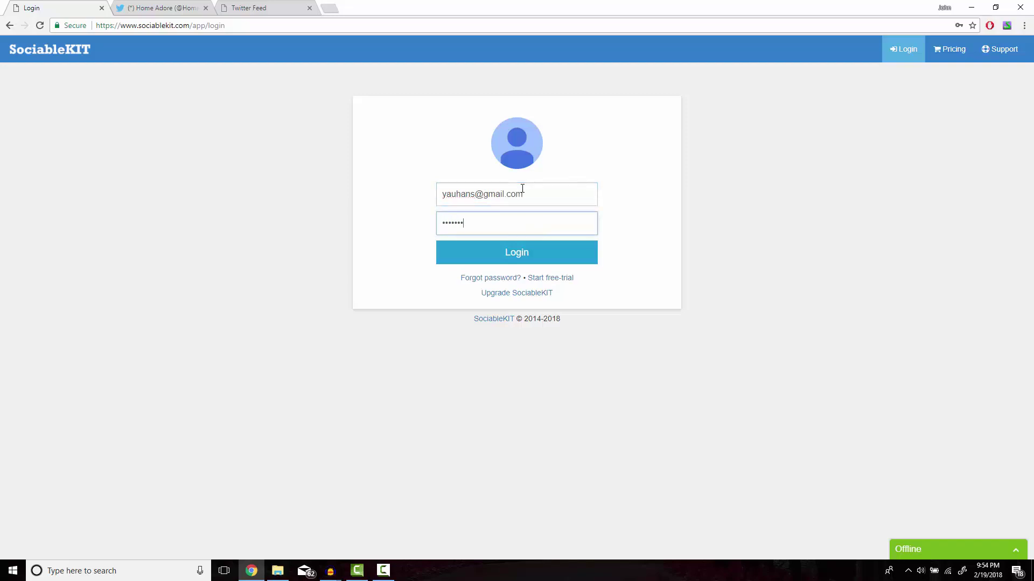
text(**)
key(Return)
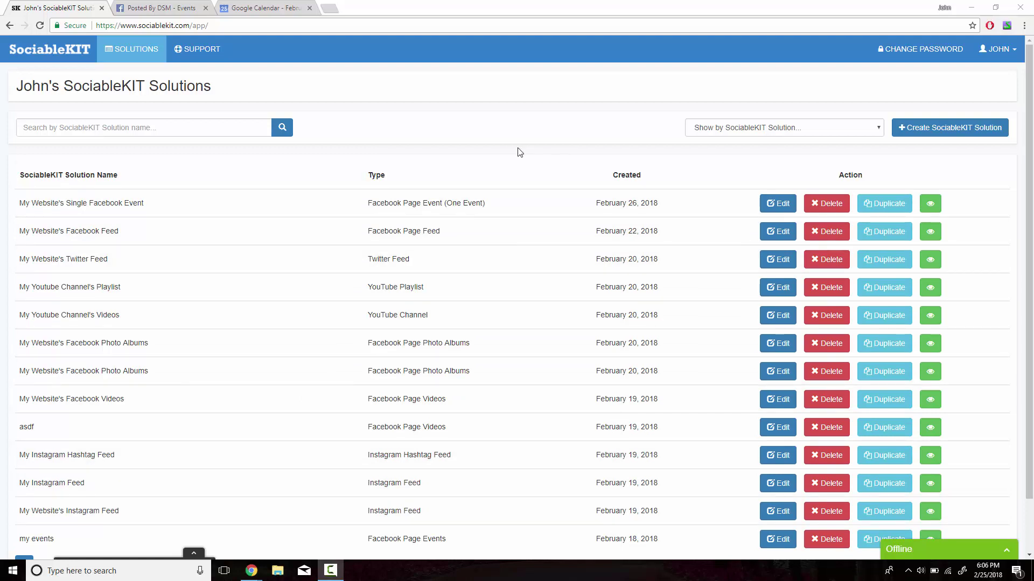
Name a new solution 'Facebook Events to Google Calender' with type Facebook Page Events On Your Google Calendar
click(919, 134)
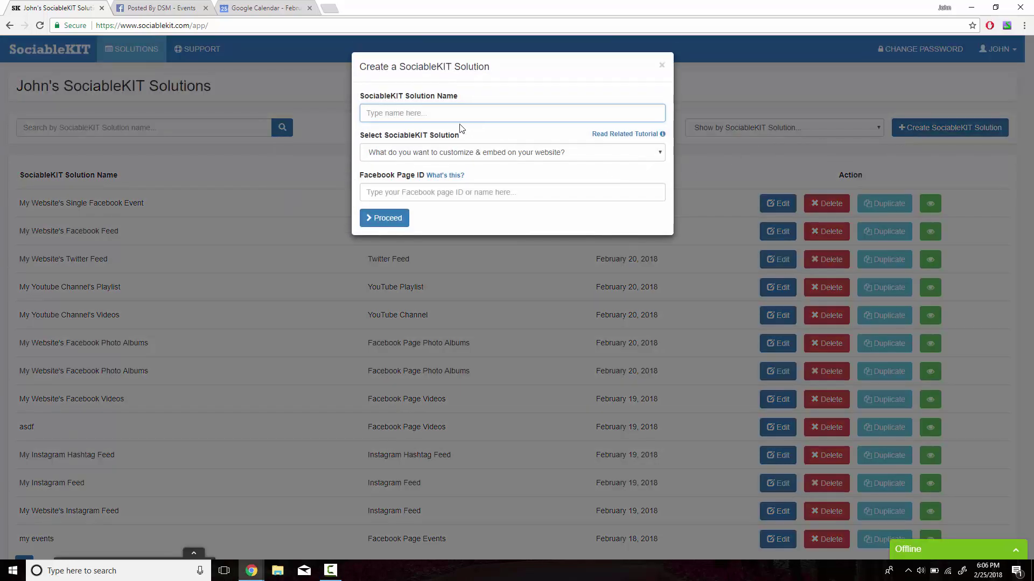
click(453, 115)
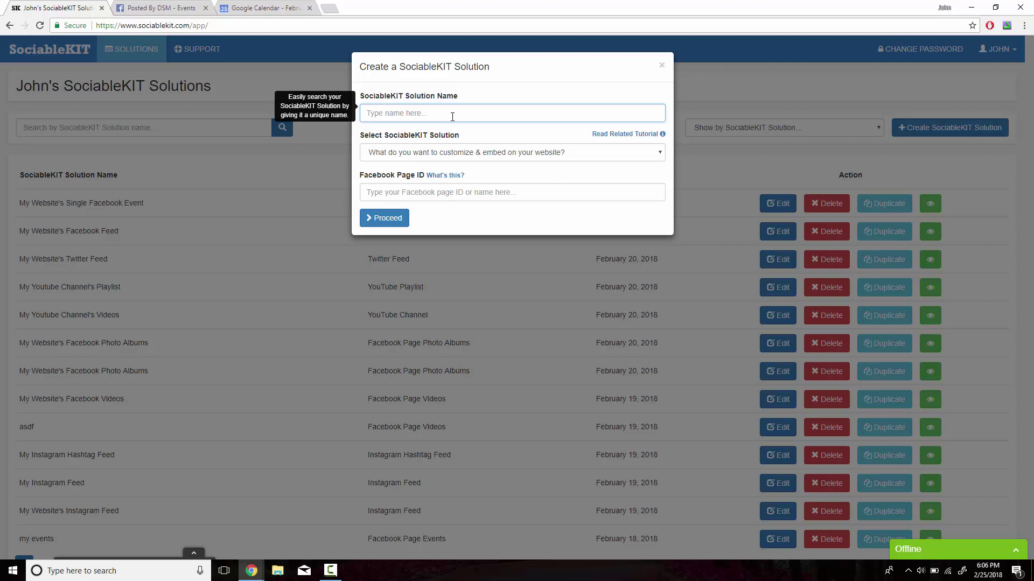
text(M)
text(acebook Eve)
text(nts to Google Ca)
text(lender)
click(478, 153)
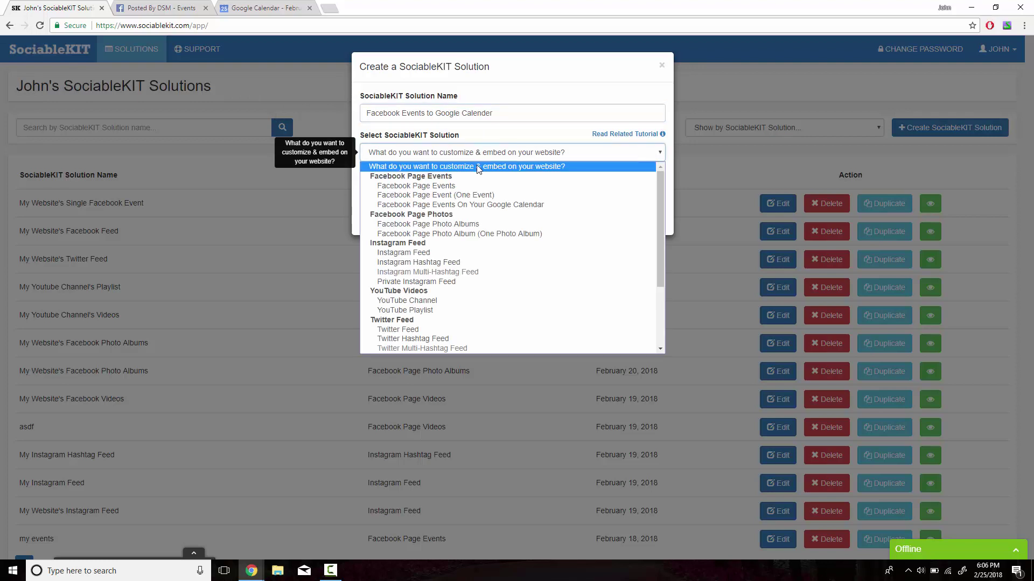
click(476, 206)
click(399, 193)
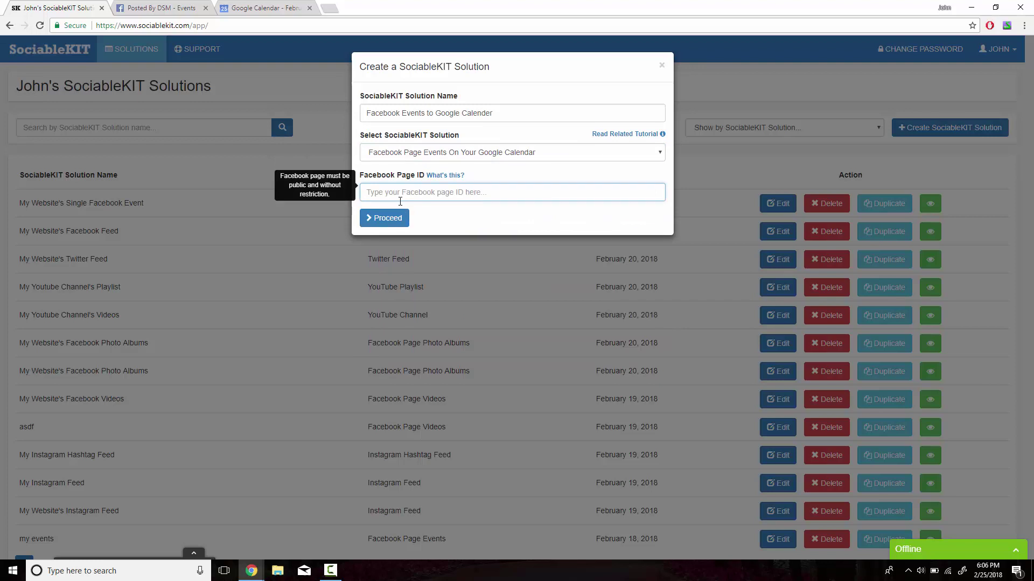
Select the Posted By DSM page ID in the Facebook events page address to copy it
click(174, 8)
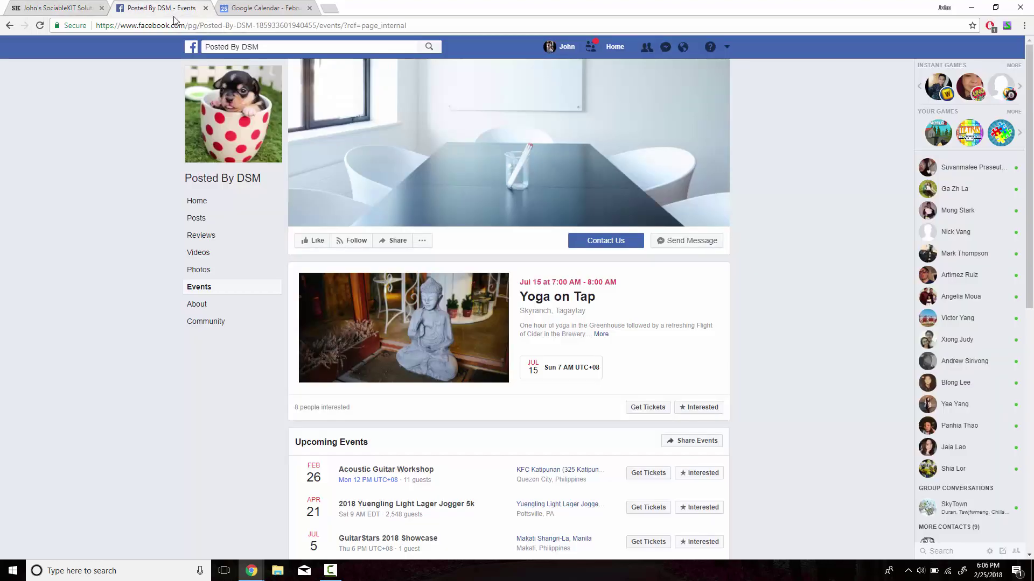
scroll(388, 334, down, 1)
scroll(388, 334, down, 4)
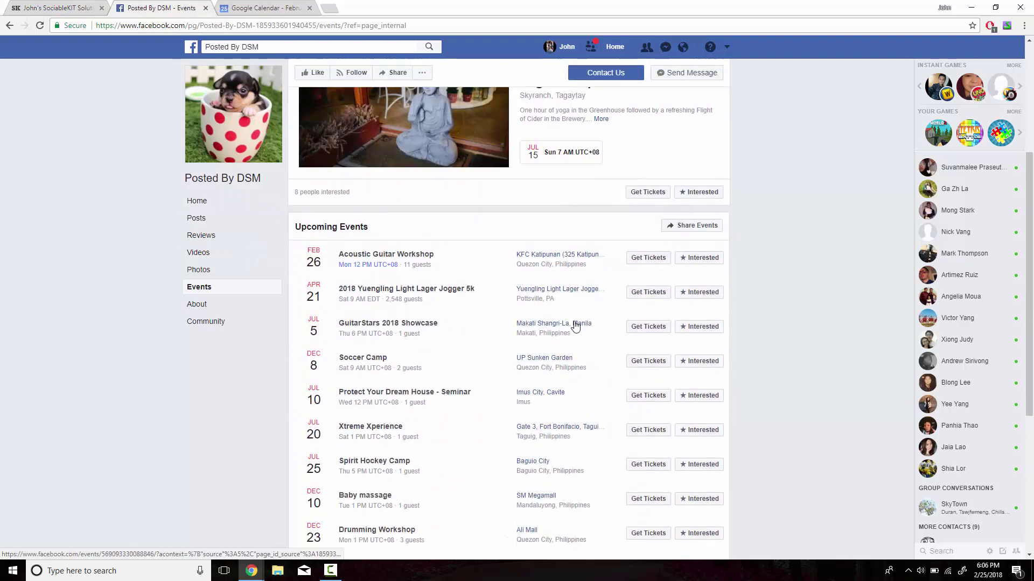
scroll(444, 307, down, 2)
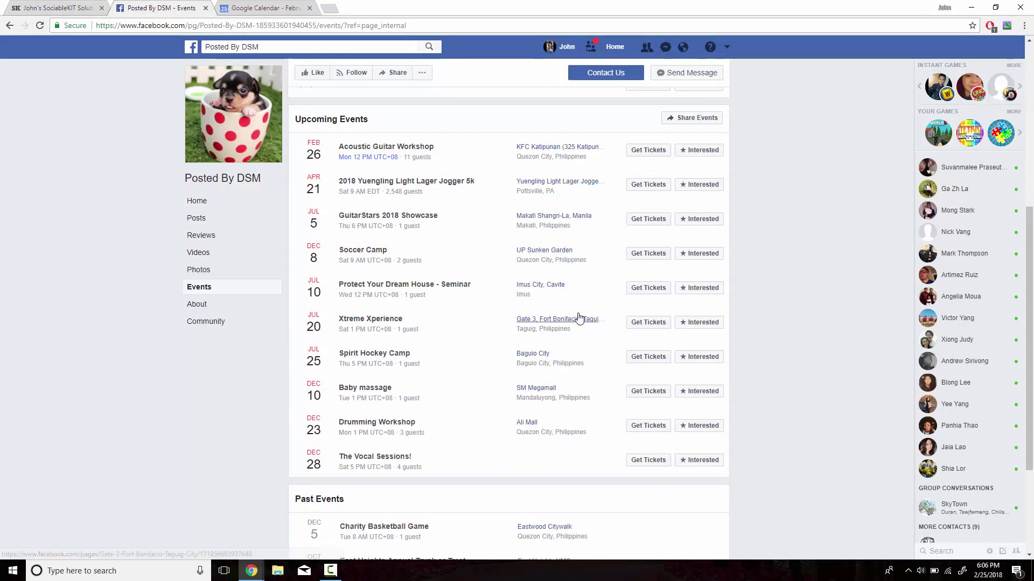
scroll(444, 307, up, 6)
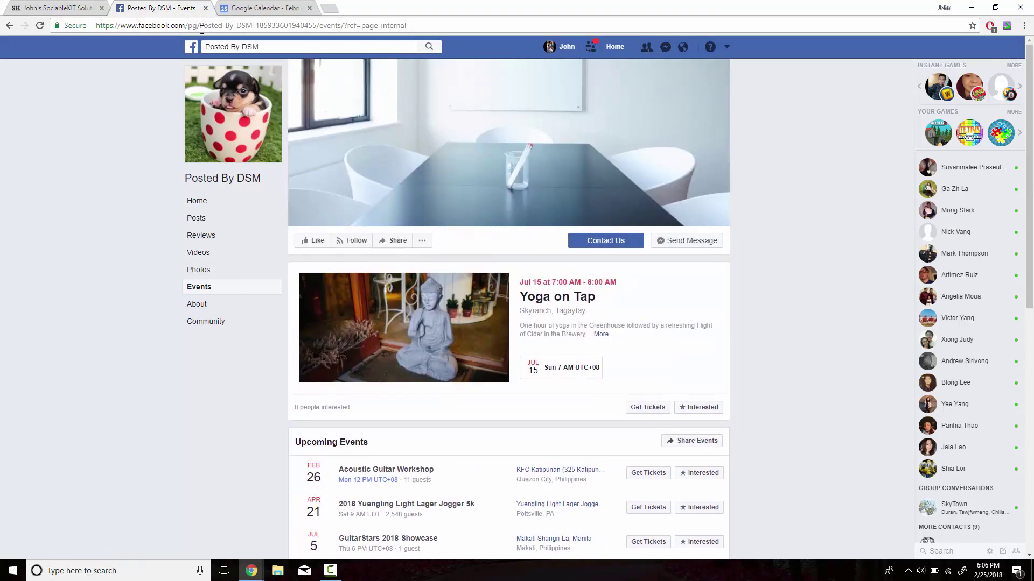
double_click(259, 26)
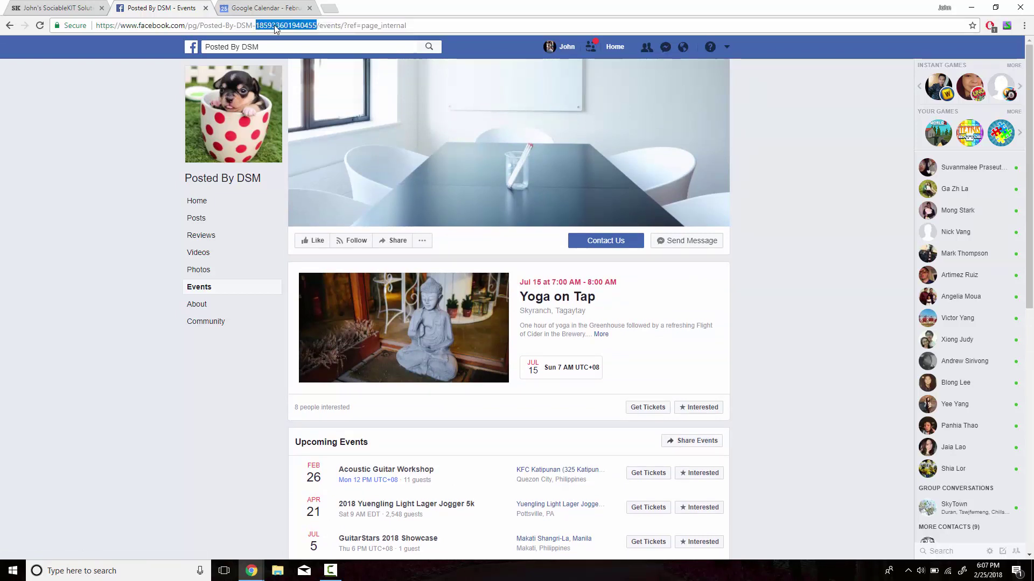
right_click(274, 25)
click(291, 67)
click(57, 8)
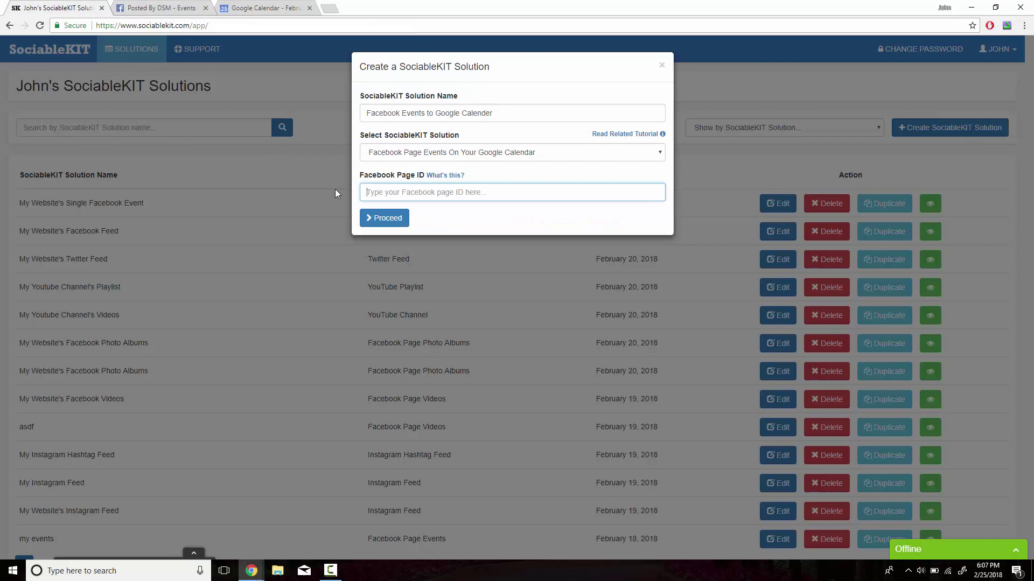
right_click(397, 191)
click(430, 251)
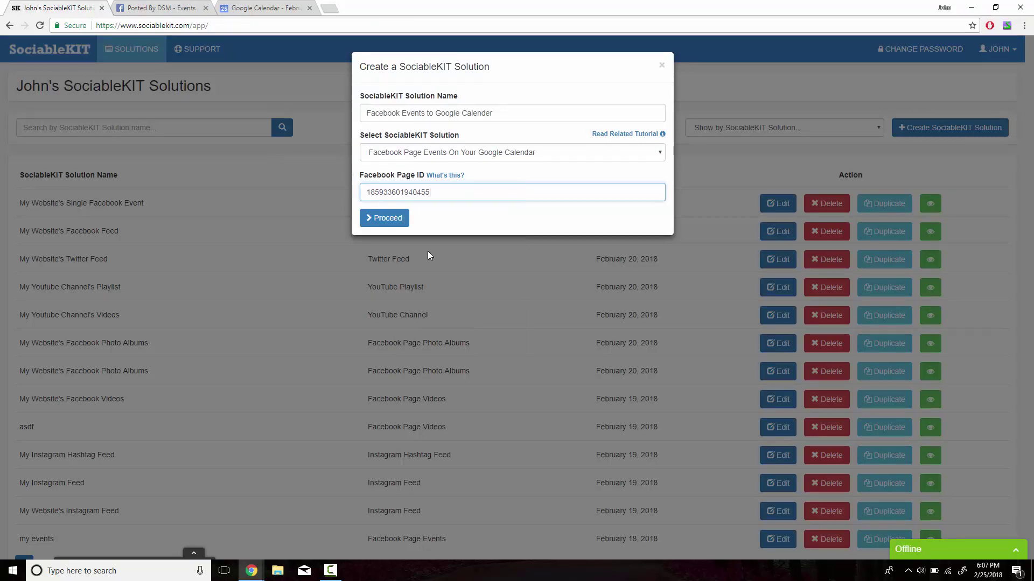
click(385, 217)
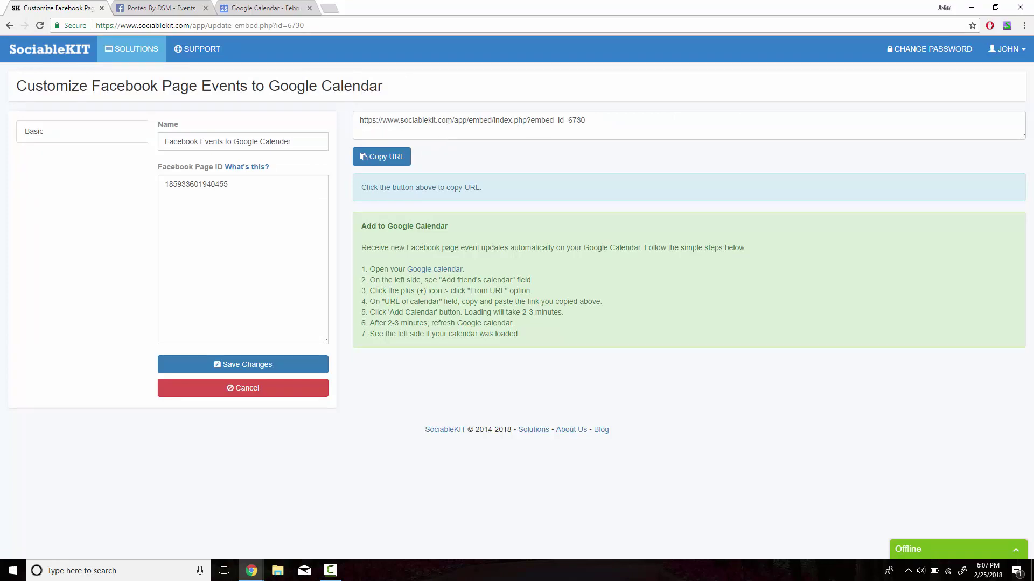
click(381, 157)
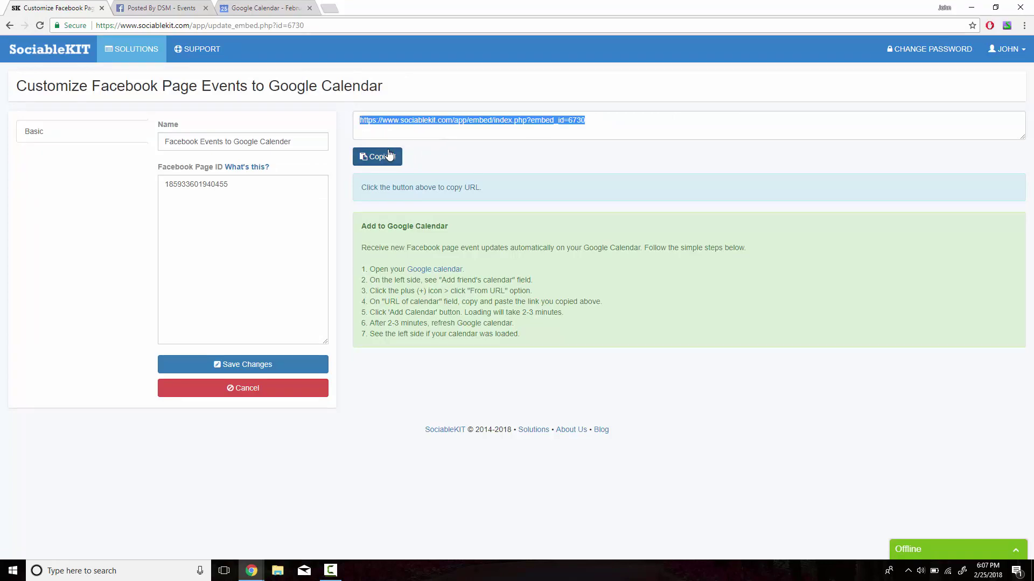
click(280, 8)
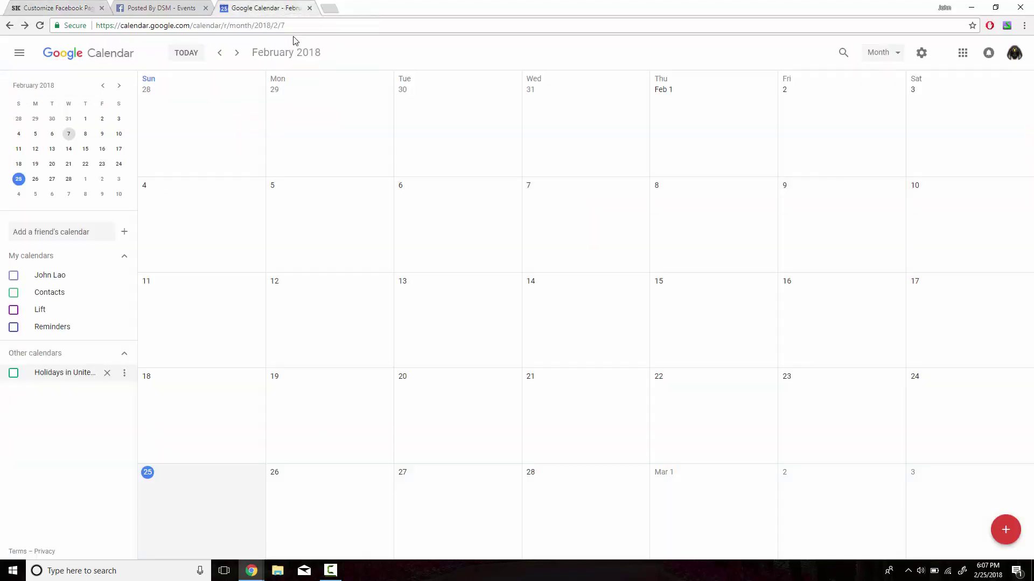
Add the copied SociableKIT URL as a calendar From URL, then return to the month view
click(124, 232)
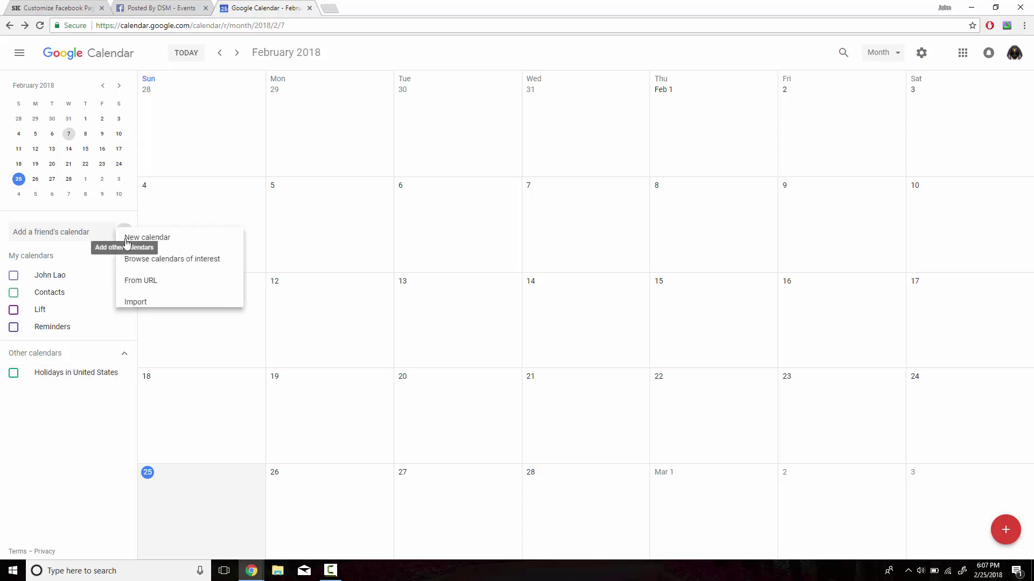
click(142, 280)
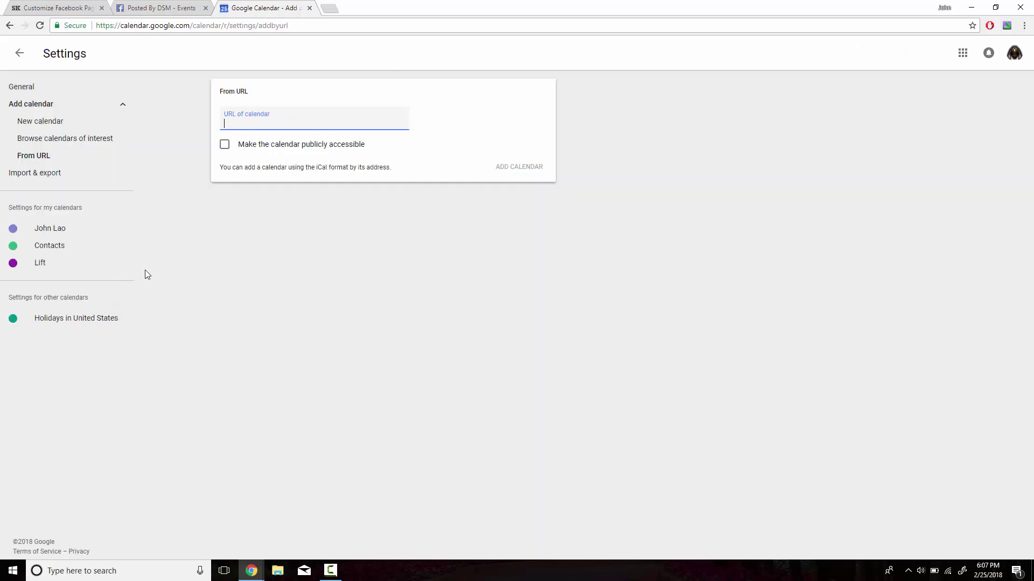
click(261, 119)
right_click(260, 125)
right_click(260, 125)
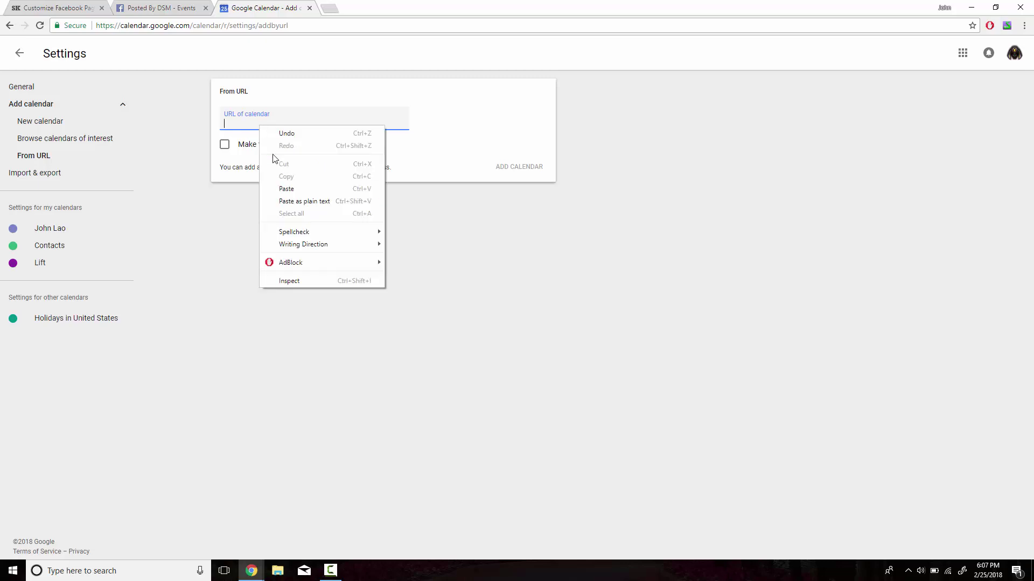
click(279, 182)
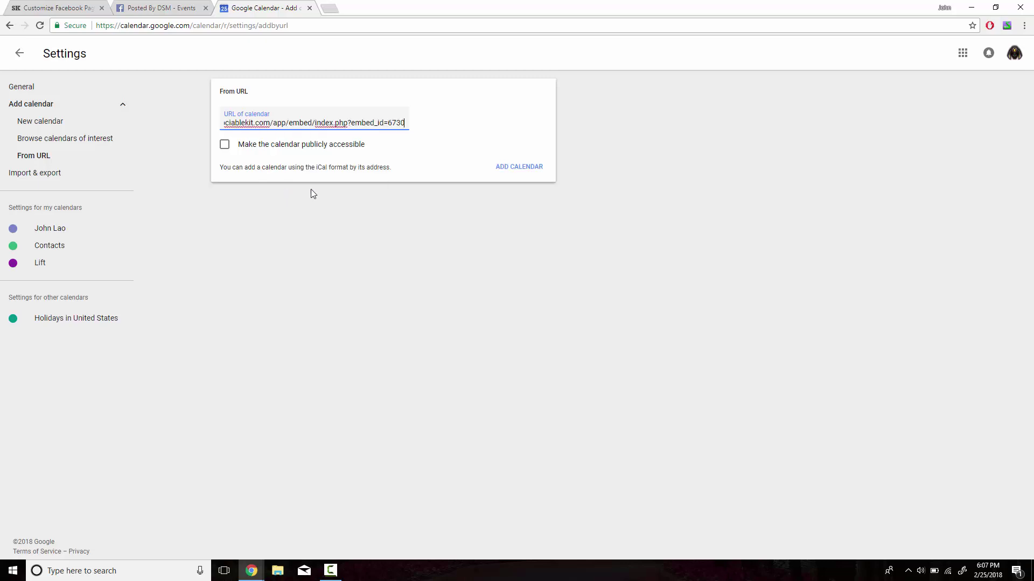
click(518, 166)
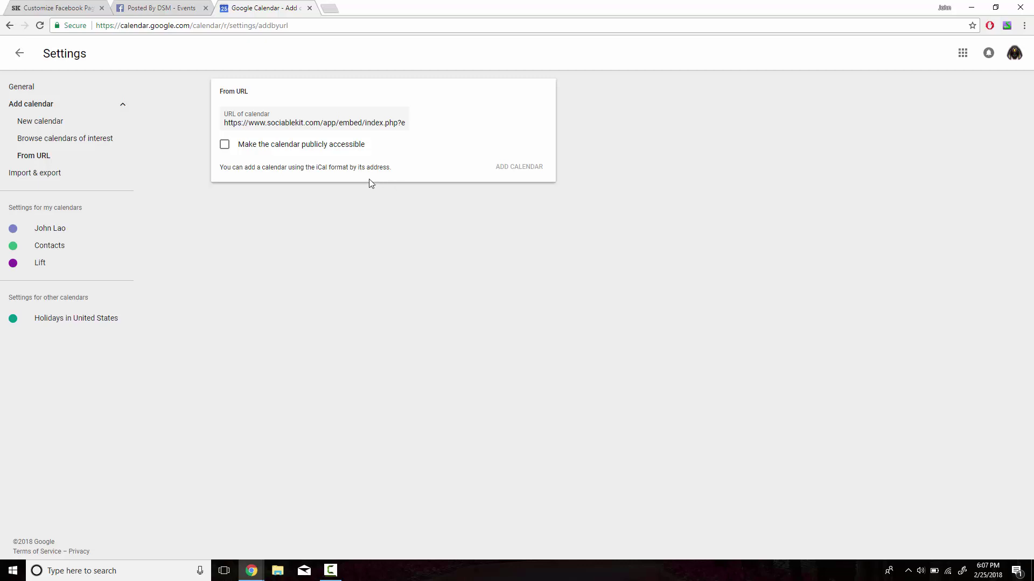
click(19, 54)
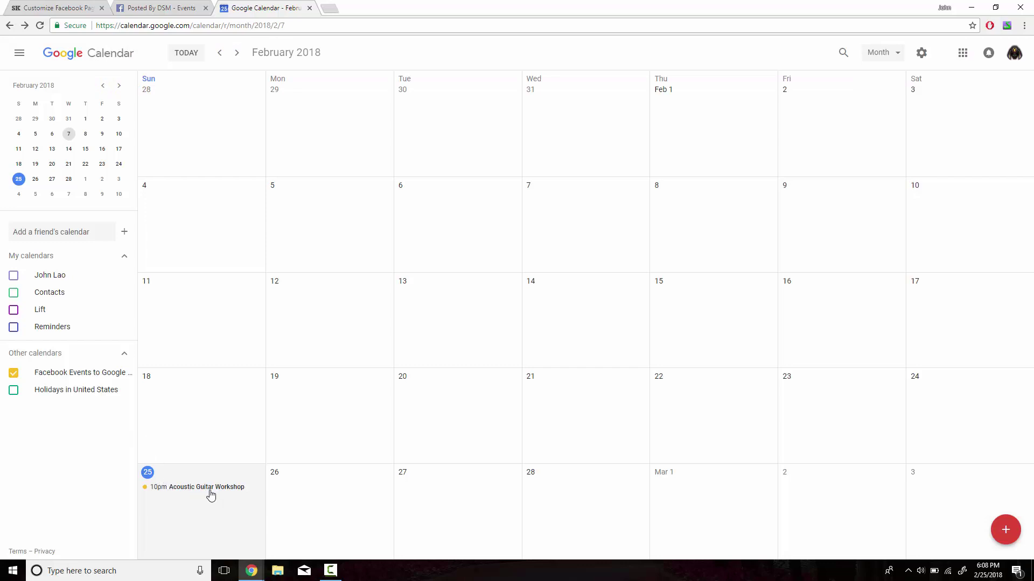
Compare with the Facebook events list and show April 2018 with the Yuengling Light Lager Jogger 5k on April 21
click(179, 8)
scroll(276, 373, down, 3)
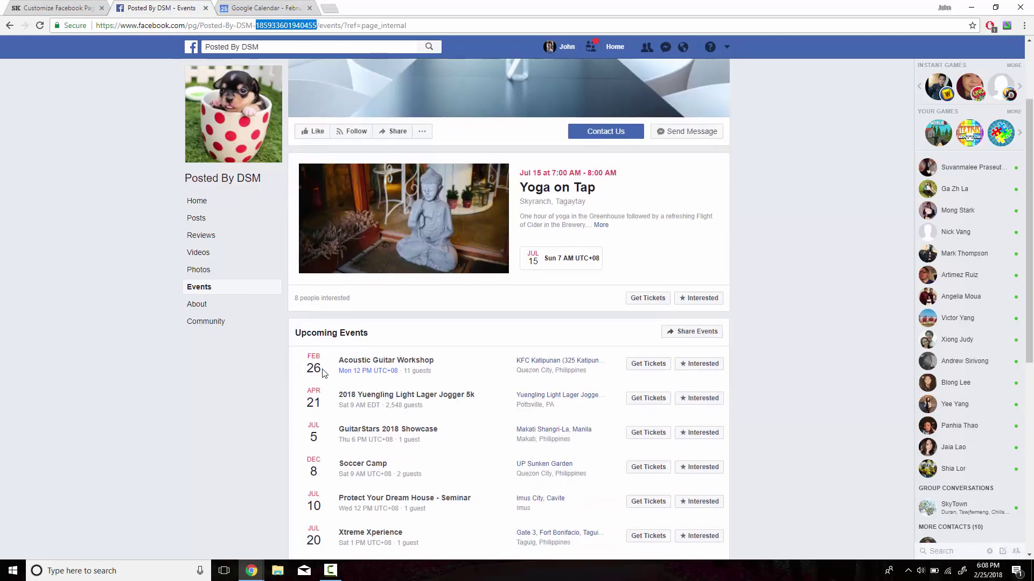
scroll(314, 323, down, 3)
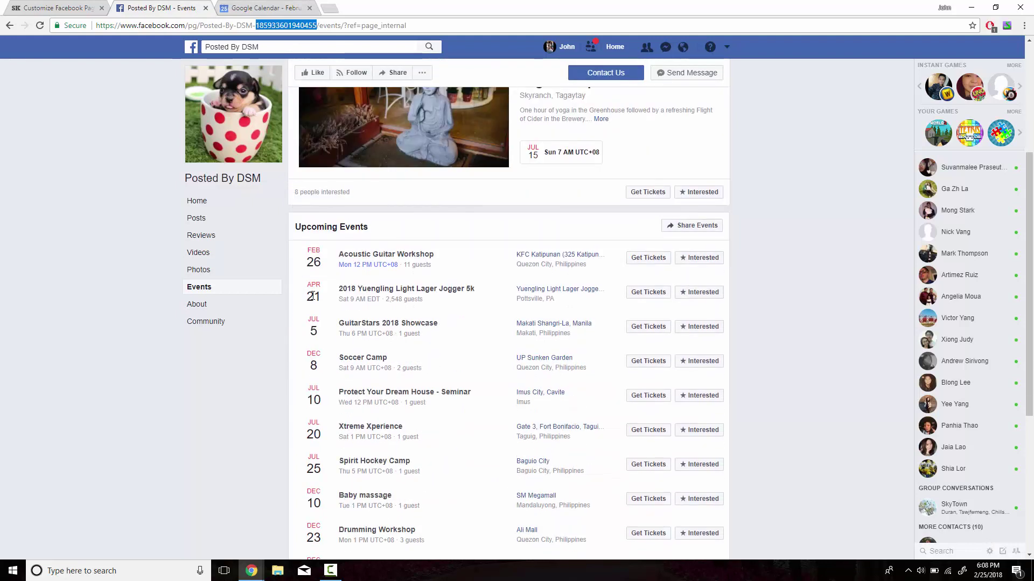
click(262, 8)
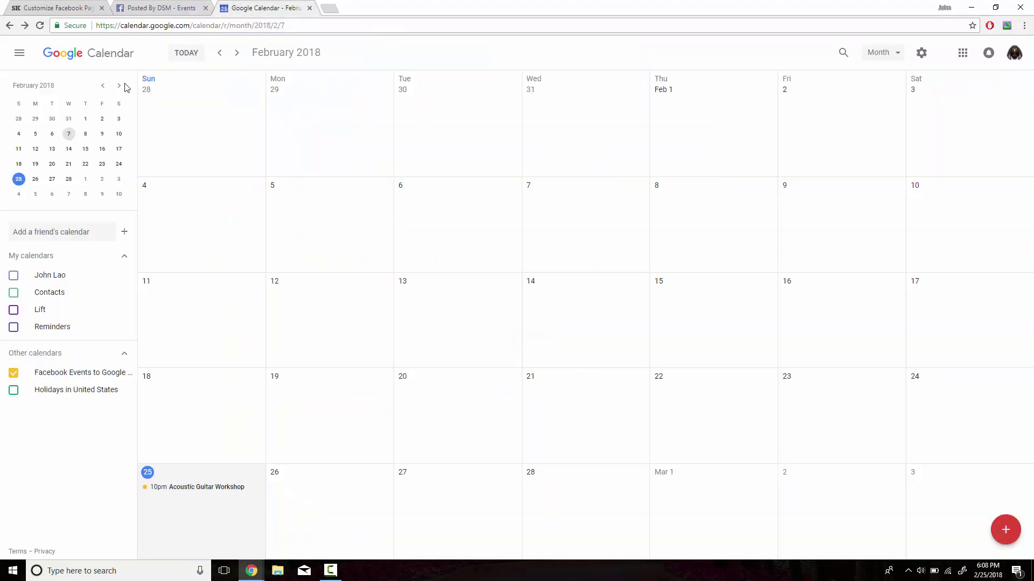
click(118, 84)
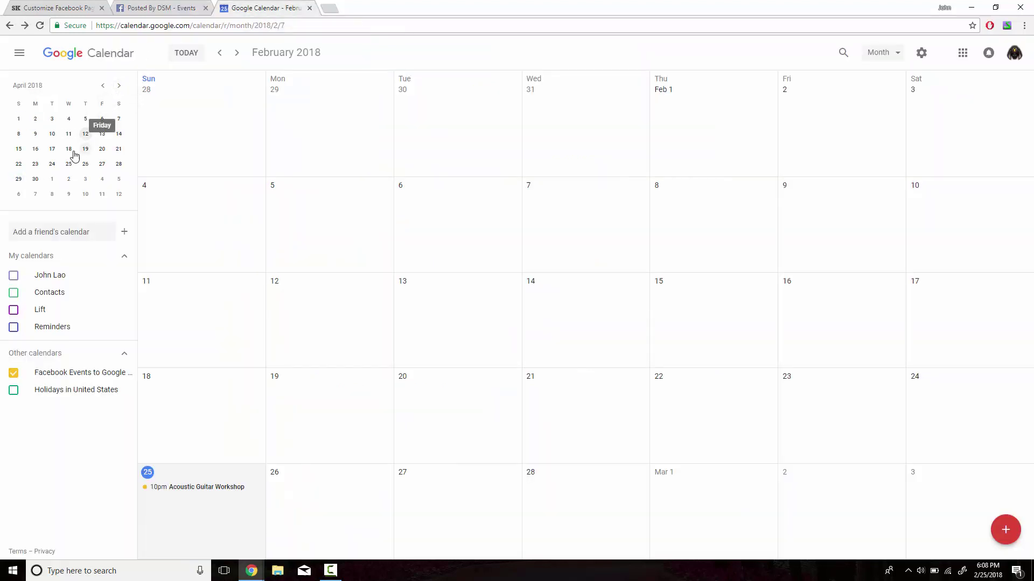
click(119, 148)
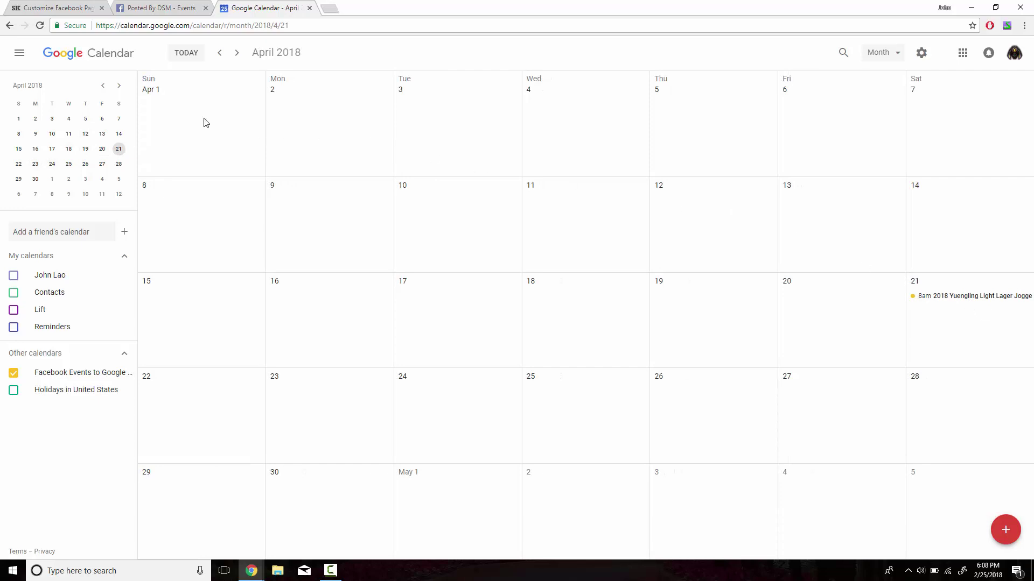
Advance to July 2018 to show the GuitarStars 2018 Showcase on July 5
click(119, 86)
click(119, 86)
click(85, 118)
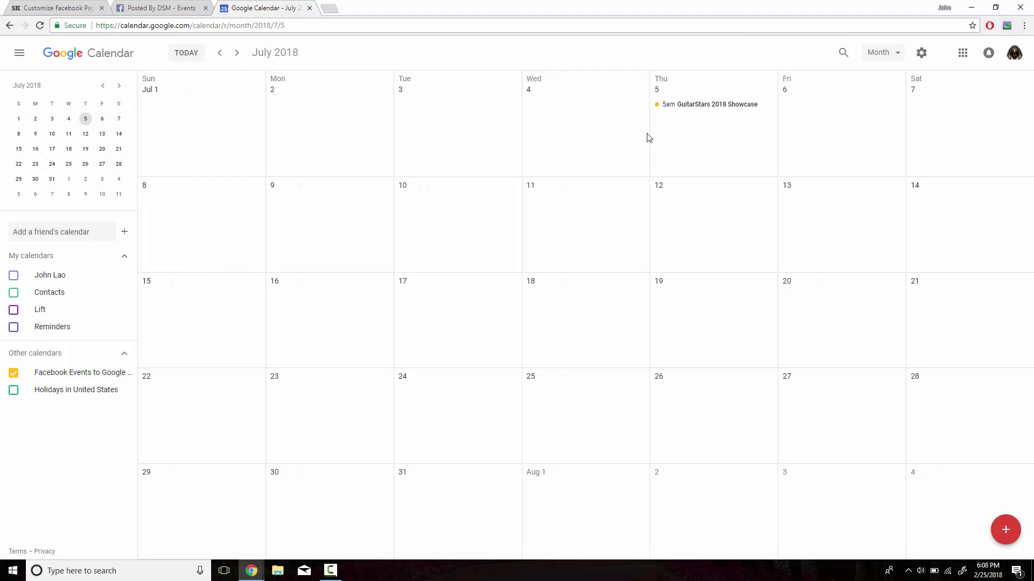